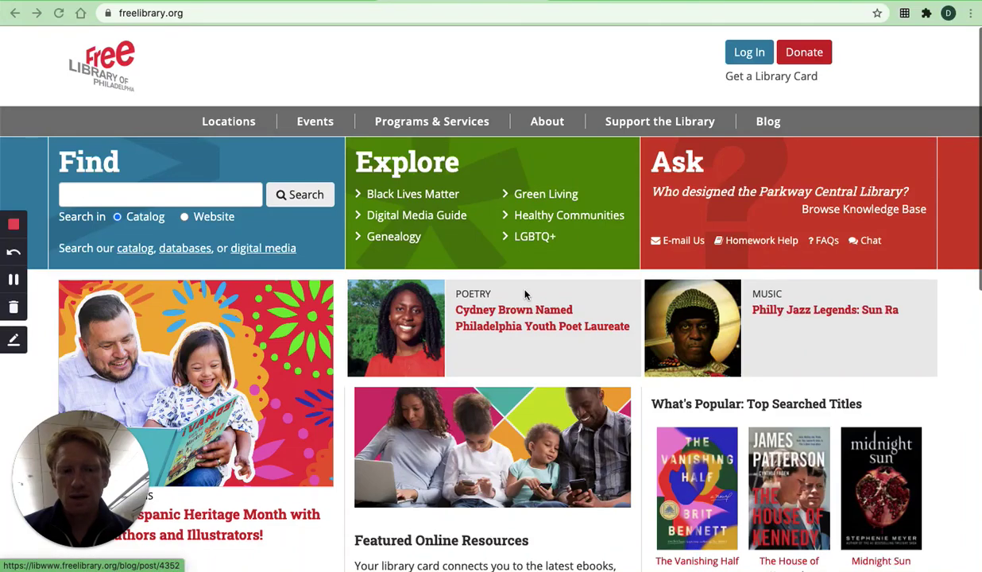
- Open the library's Get a Library Card page and scroll down through it
{"action": "key", "text": "XF86AudioRaiseVolume"}
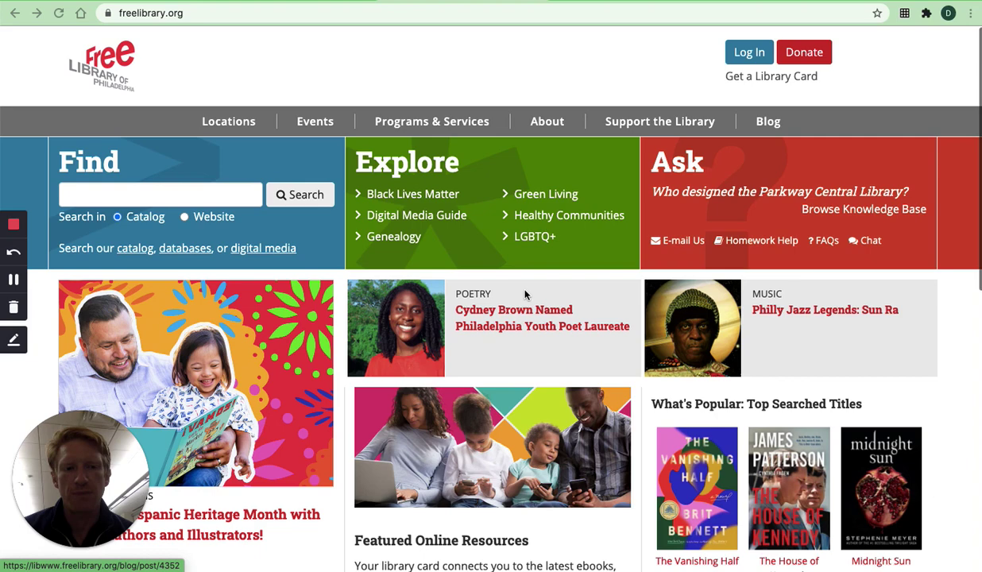
{"action": "left_click", "coordinate": [192, 13]}
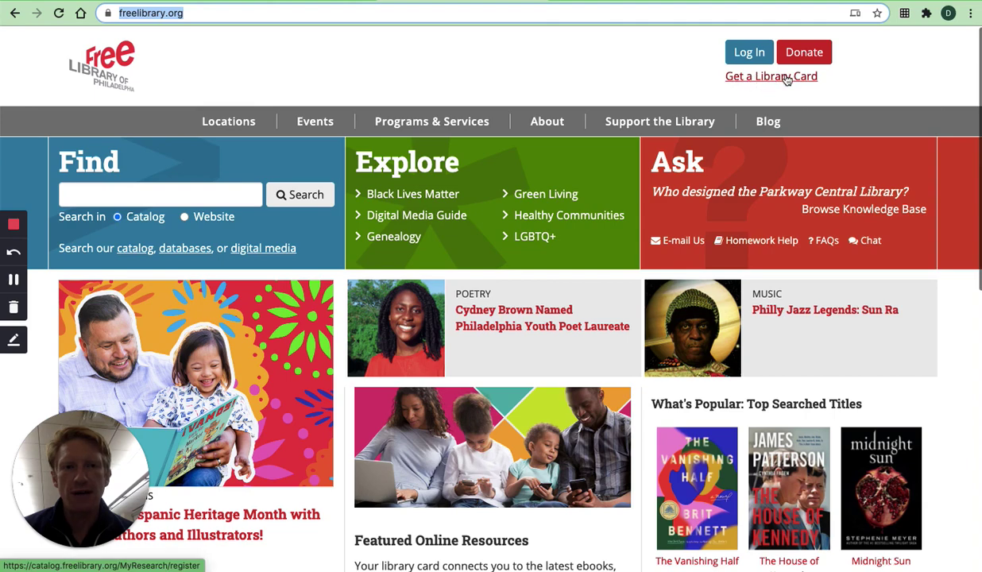
{"action": "left_click", "coordinate": [785, 77]}
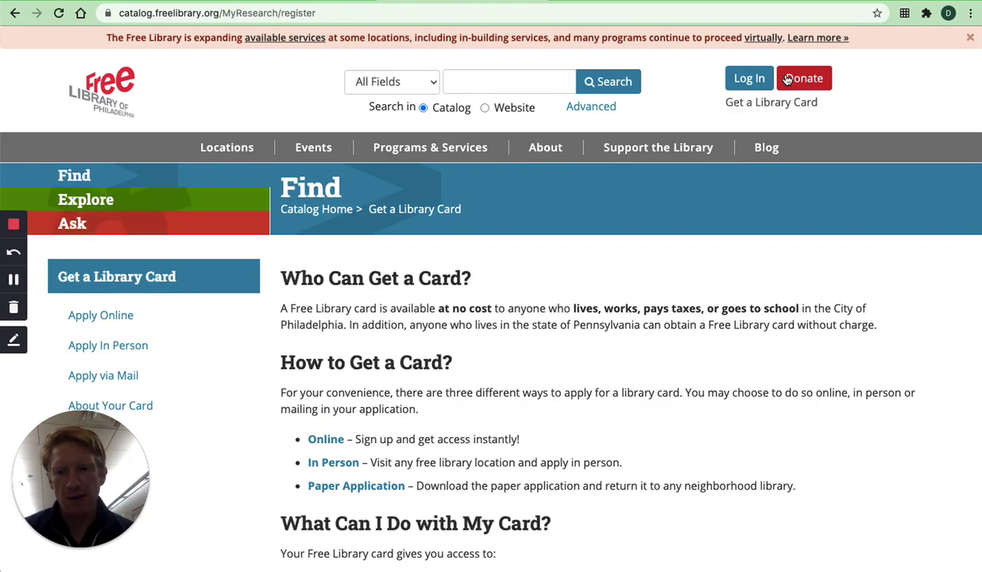
{"action": "scroll", "coordinate": [560, 137], "scroll_direction": "down", "scroll_amount": 3}
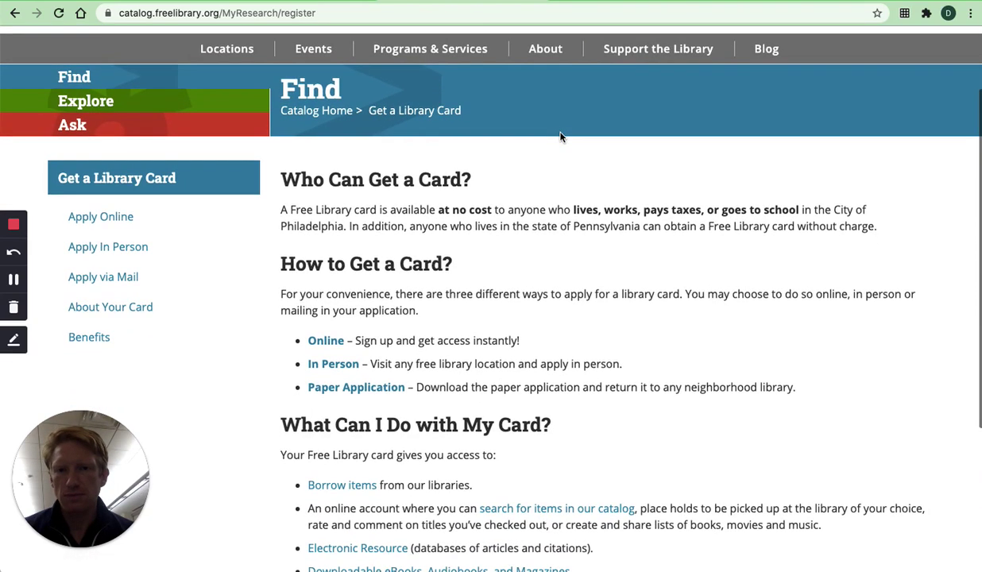
{"action": "scroll", "coordinate": [560, 136], "scroll_direction": "down", "scroll_amount": 3}
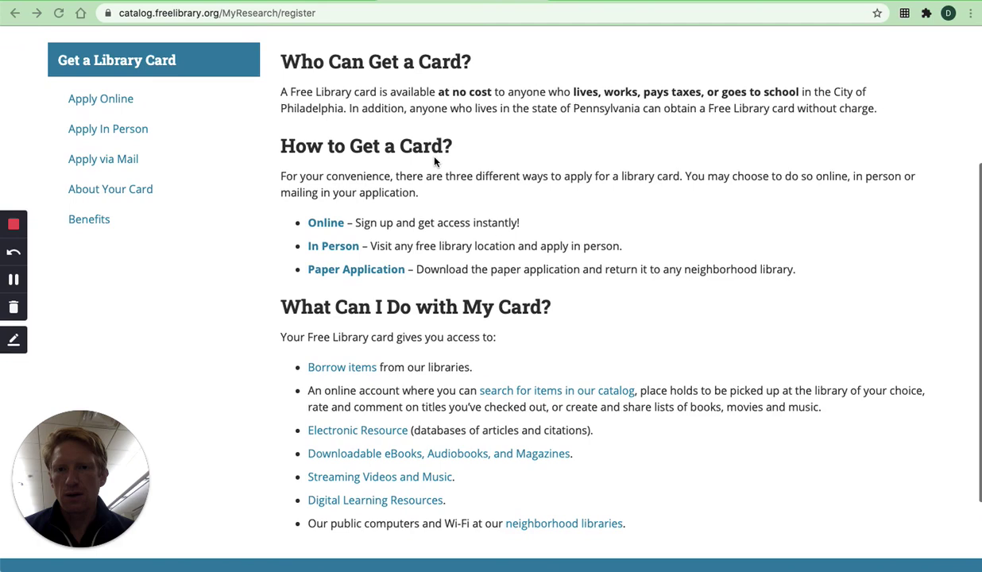
- Dismiss the Adobe Flash update pop-up and start the online library card application
{"action": "left_click", "coordinate": [315, 101]}
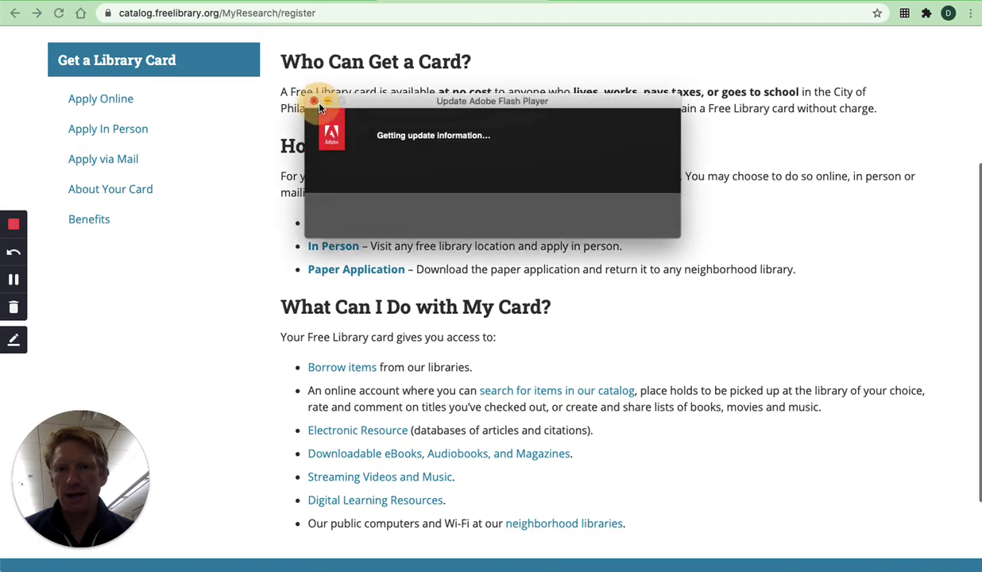
{"action": "left_click", "coordinate": [314, 102]}
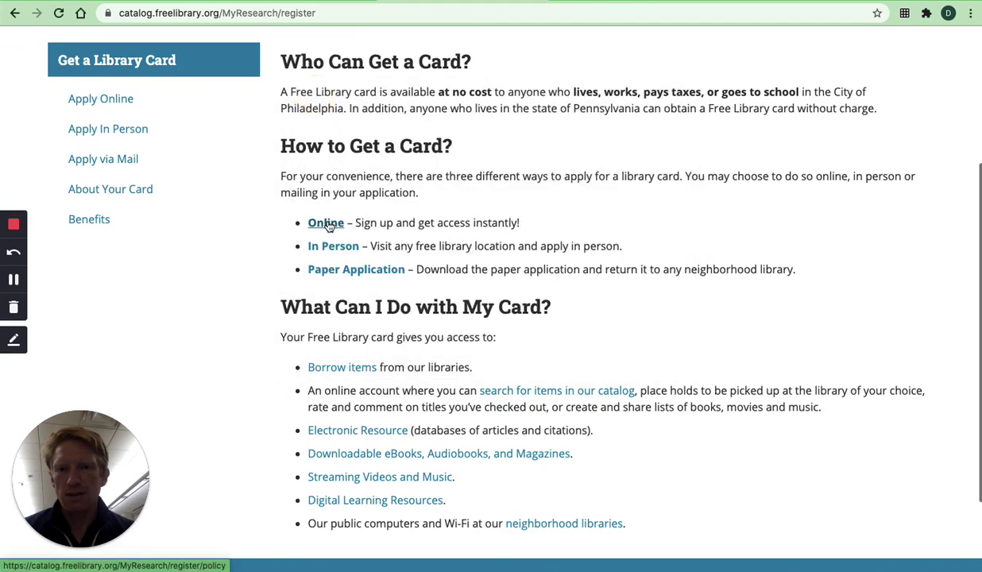
{"action": "left_click", "coordinate": [335, 229]}
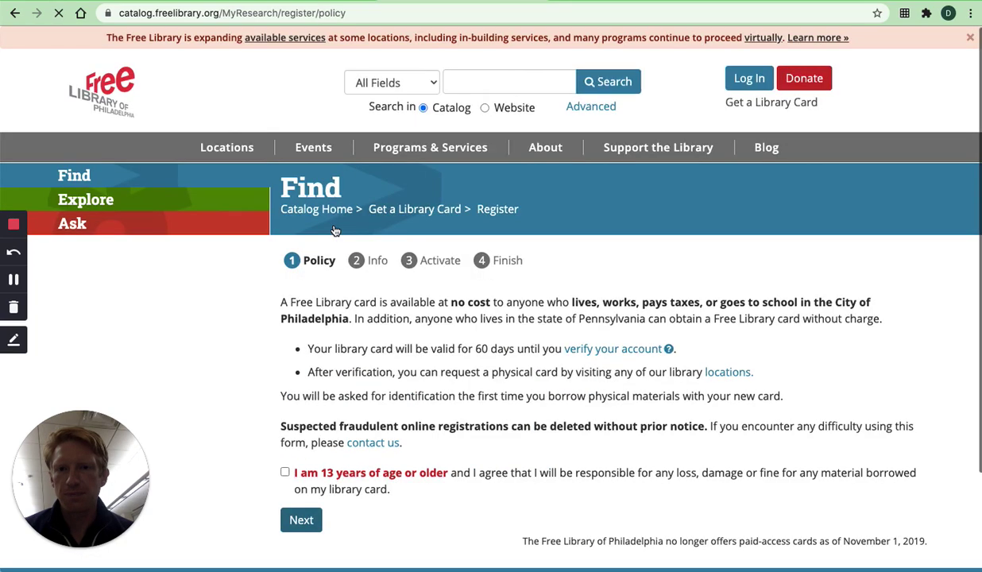
- Tick the 'I am 13 years of age or older' agreement on the Policy step
{"action": "scroll", "coordinate": [334, 229], "scroll_direction": "down", "scroll_amount": 2}
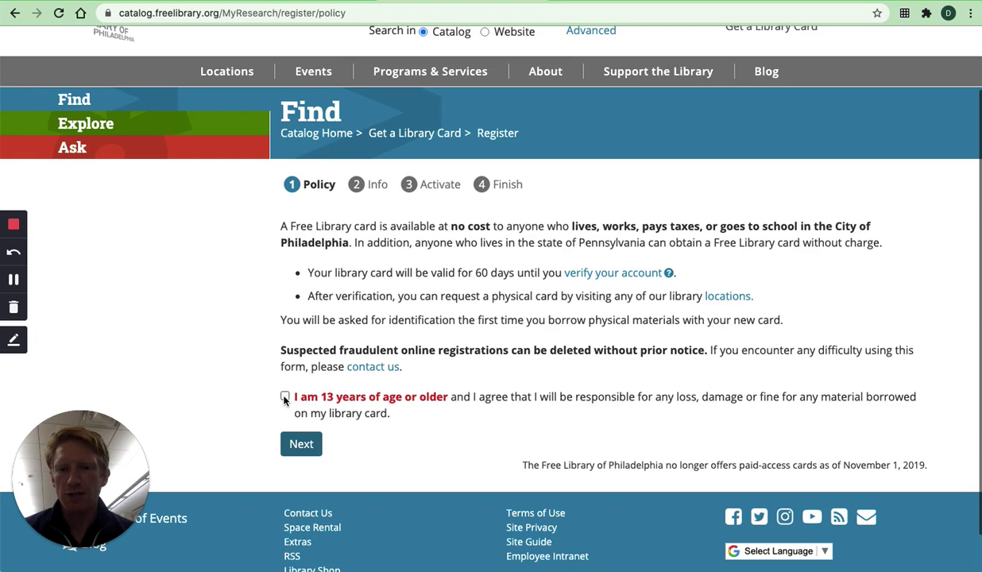
{"action": "left_click", "coordinate": [286, 397]}
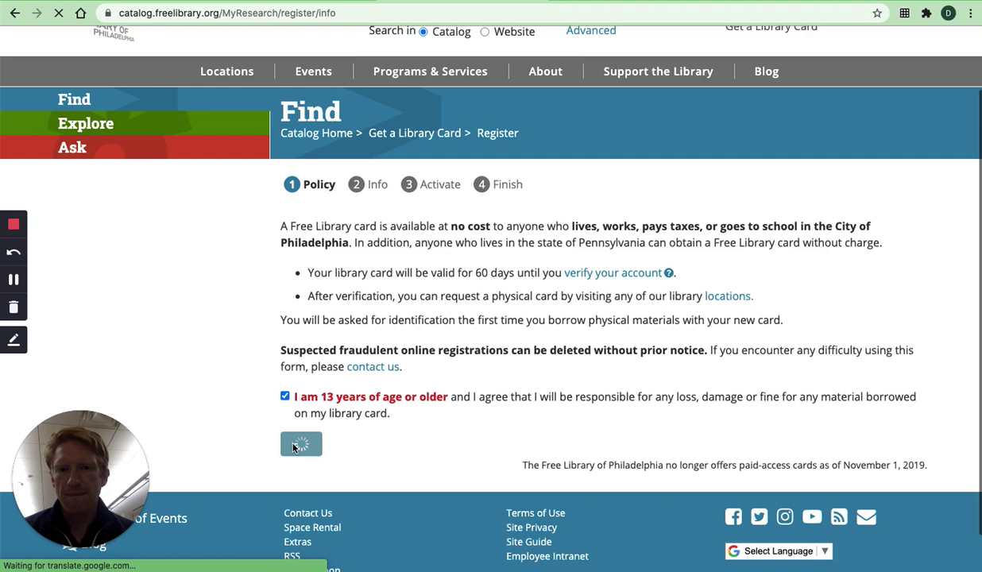
- Review the Info form's name, contact, four-digit PIN, address and preference fields
{"action": "scroll", "coordinate": [292, 449], "scroll_direction": "down", "scroll_amount": 3}
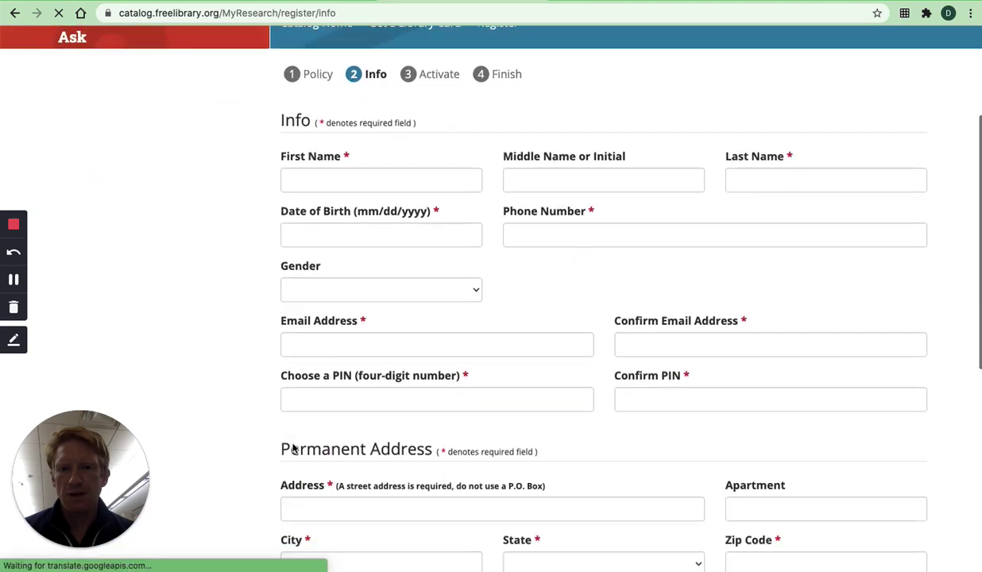
{"action": "scroll", "coordinate": [354, 185], "scroll_direction": "down", "scroll_amount": 2}
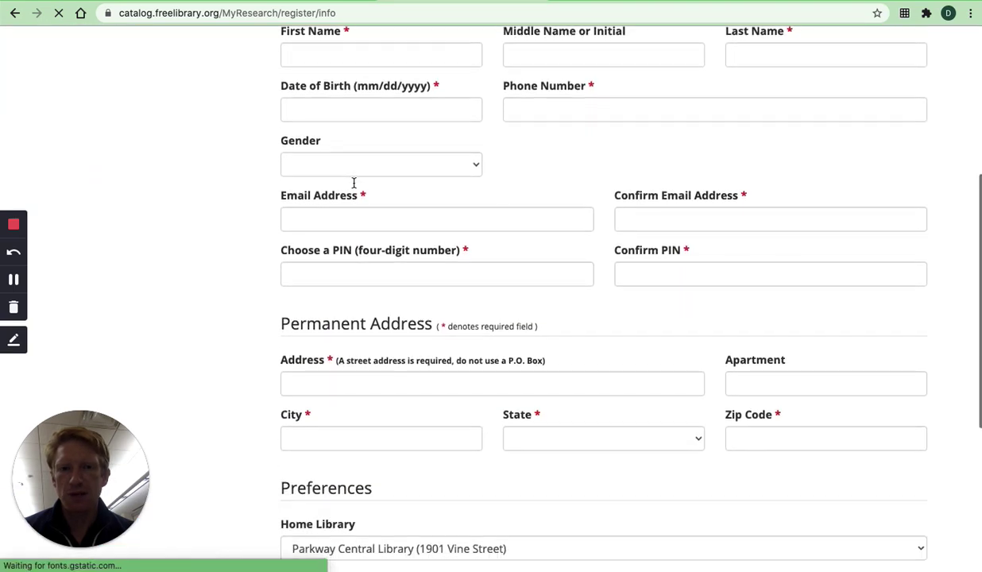
{"action": "scroll", "coordinate": [353, 184], "scroll_direction": "up", "scroll_amount": 1}
{"action": "scroll", "coordinate": [366, 251], "scroll_direction": "down", "scroll_amount": 2}
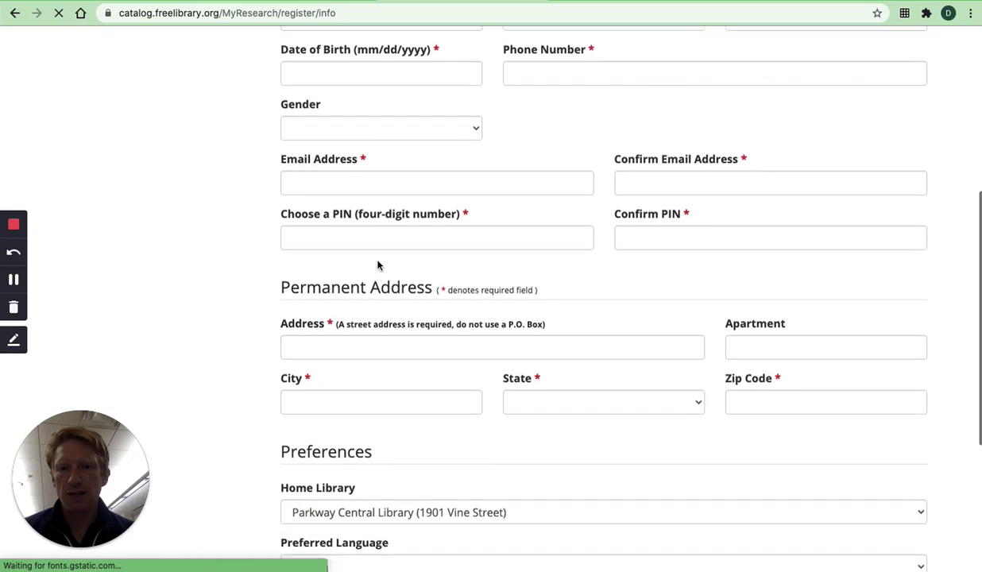
{"action": "left_click_drag", "start_coordinate": [281, 193], "coordinate": [486, 194]}
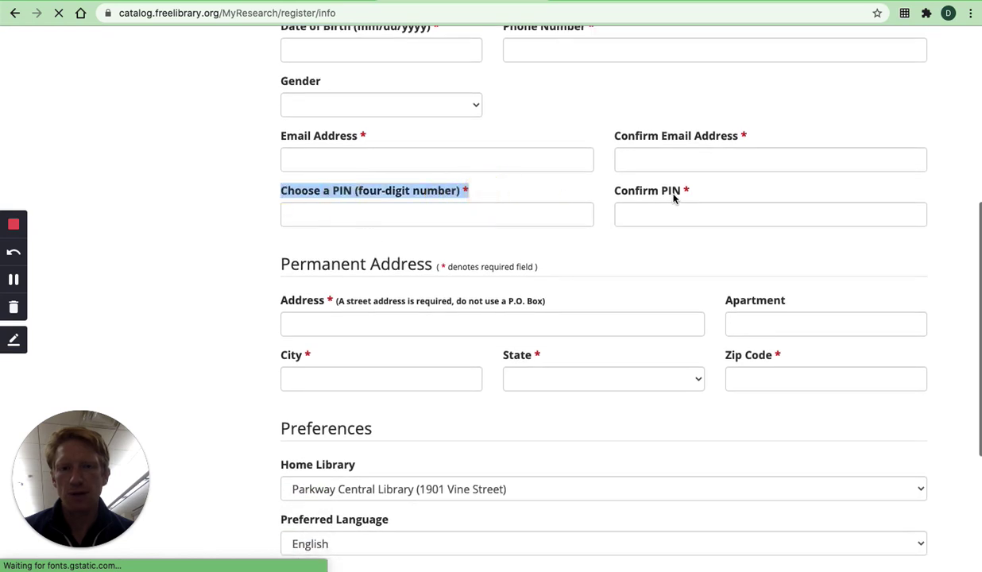
{"action": "left_click", "coordinate": [450, 212]}
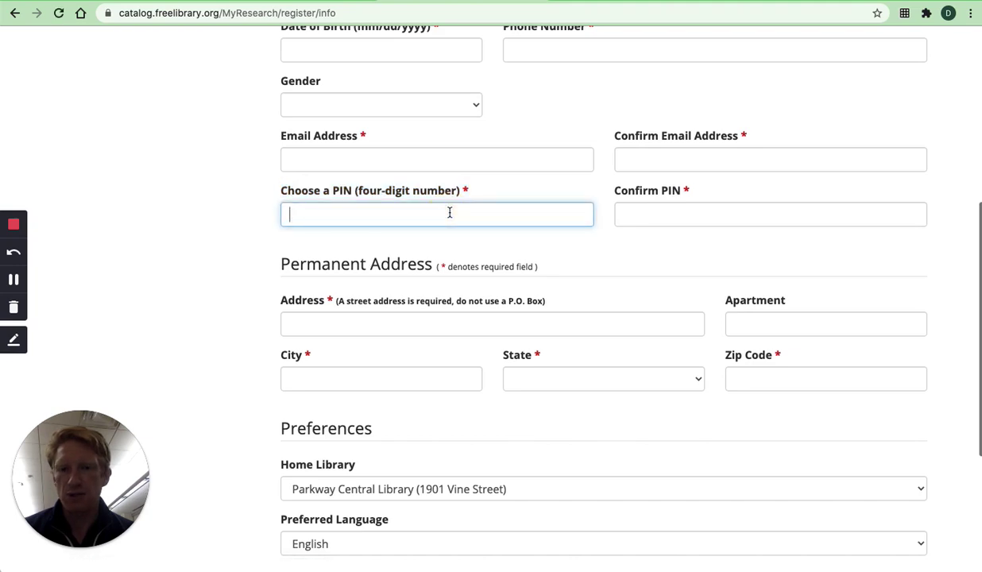
{"action": "scroll", "coordinate": [449, 213], "scroll_direction": "down", "scroll_amount": 5}
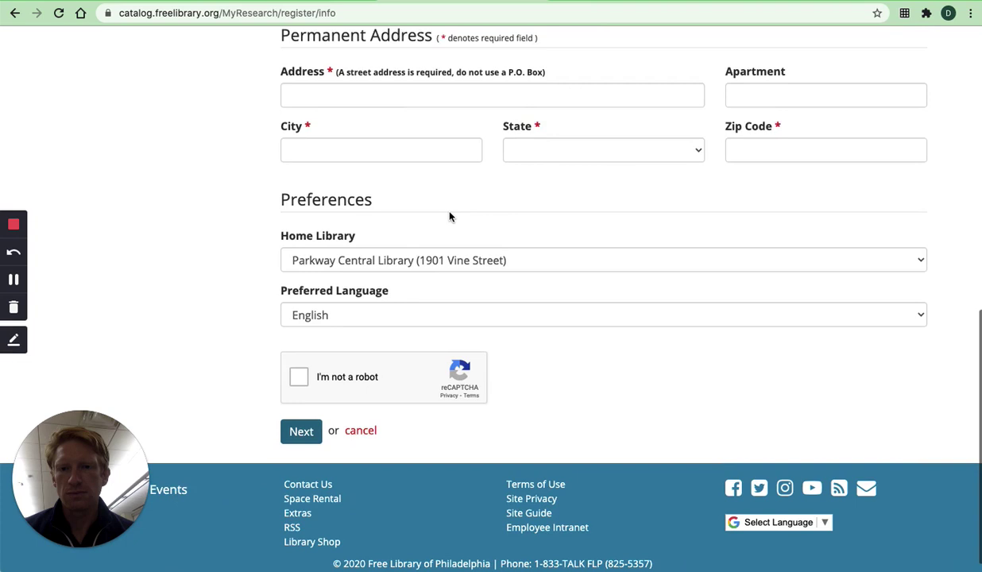
{"action": "scroll", "coordinate": [449, 214], "scroll_direction": "down", "scroll_amount": 1}
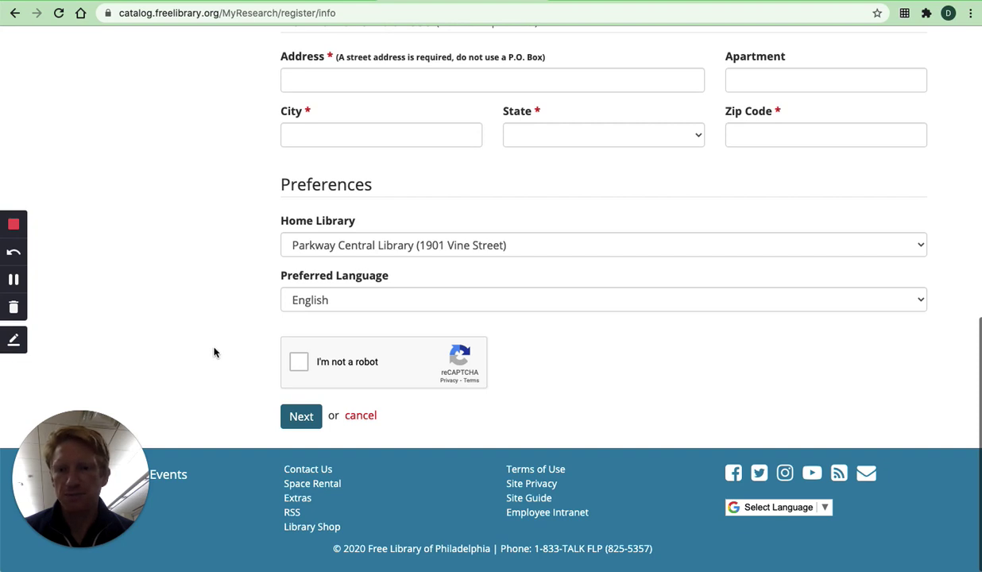
{"action": "scroll", "coordinate": [321, 238], "scroll_direction": "up", "scroll_amount": 10}
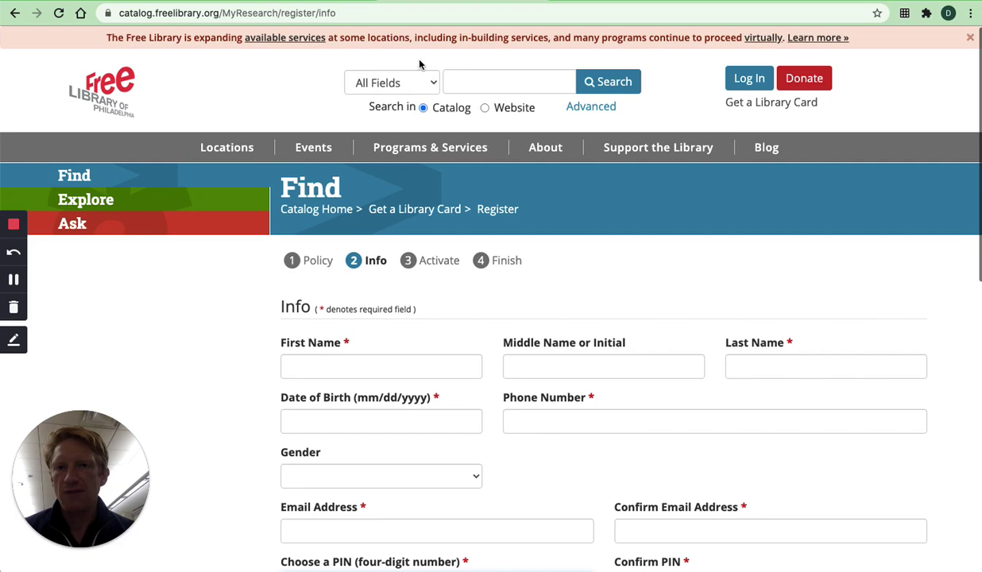
- Go to the hoopla website at hoopladigital.com
{"action": "left_click", "coordinate": [401, 12]}
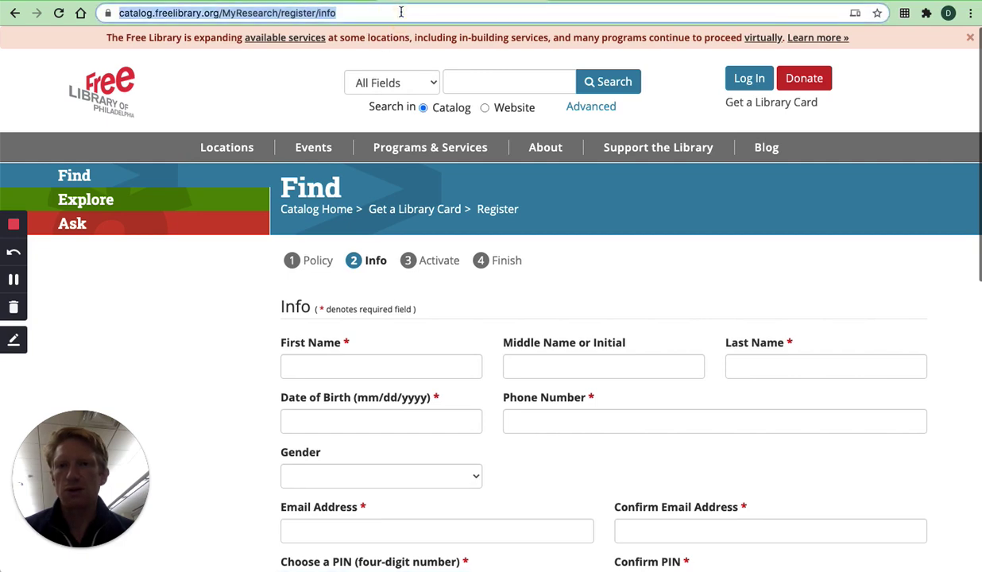
{"action": "type", "text": "hoopl"}
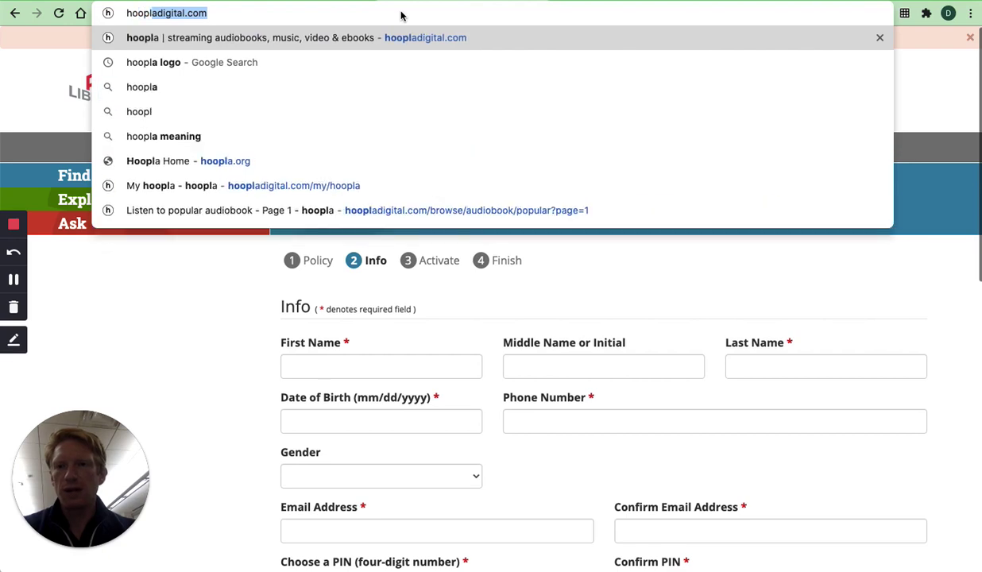
{"action": "key", "text": "Return"}
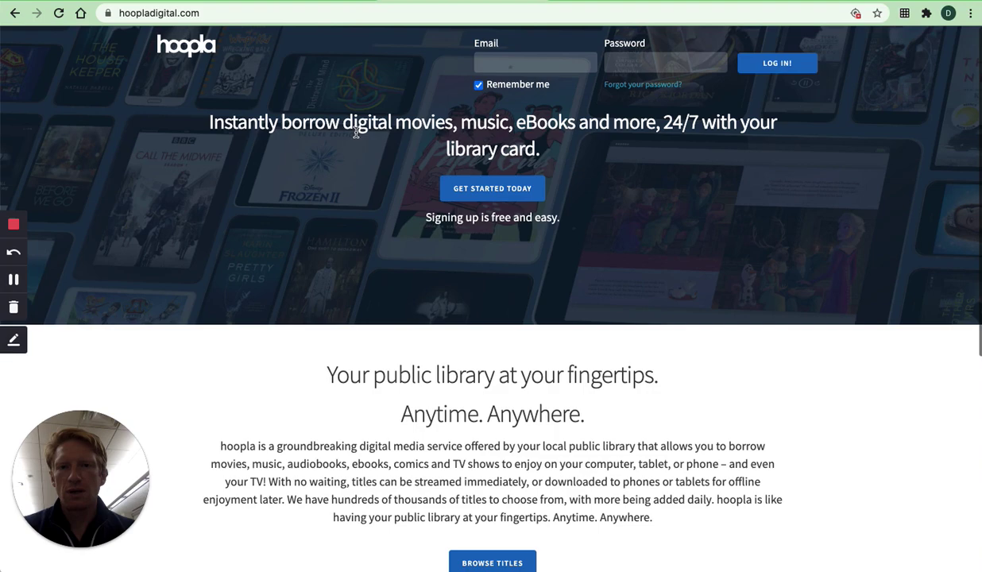
- Start hoopla sign-up, enter the e-mail address and password twice each, and submit
{"action": "left_click", "coordinate": [499, 190]}
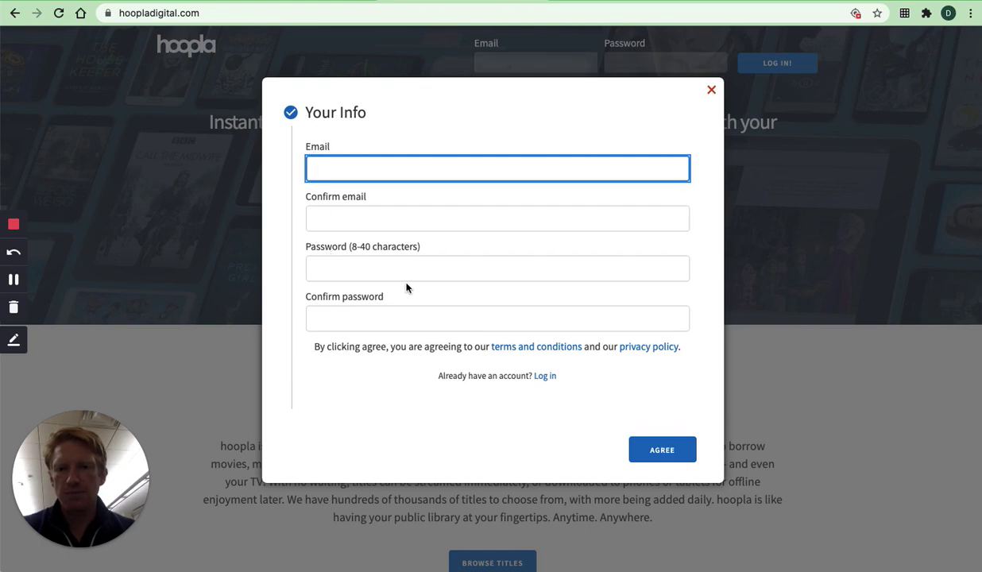
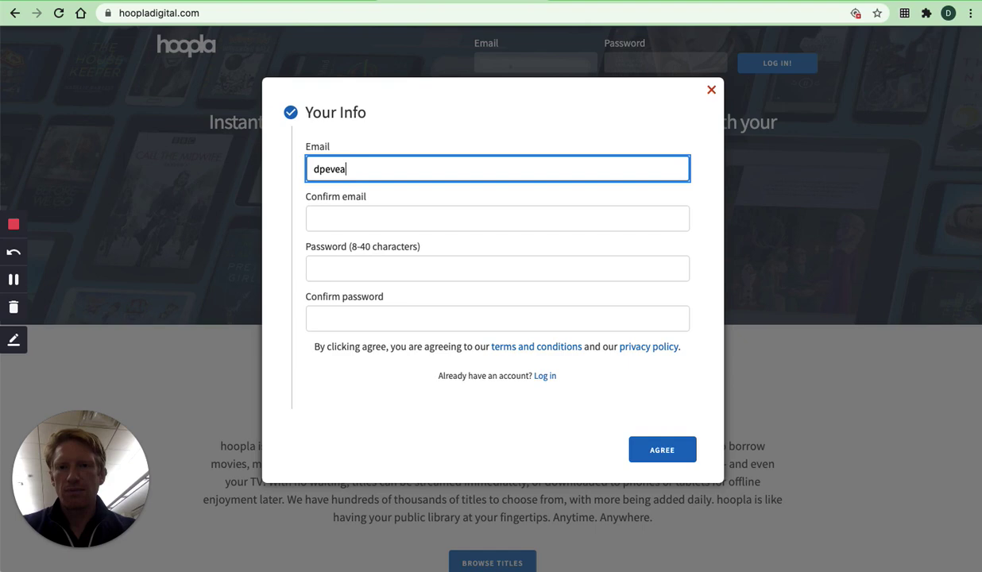
{"action": "key", "text": "Tab"}
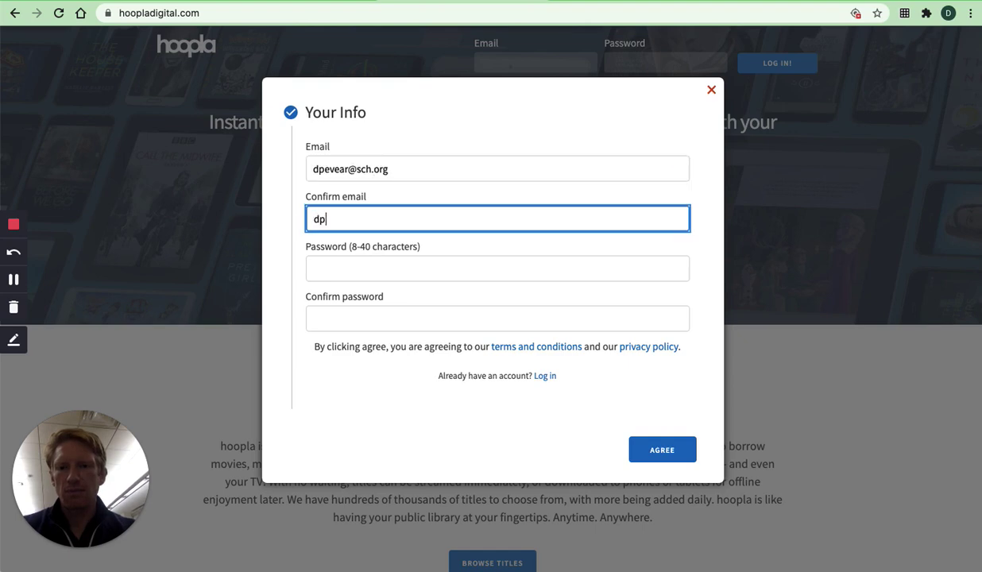
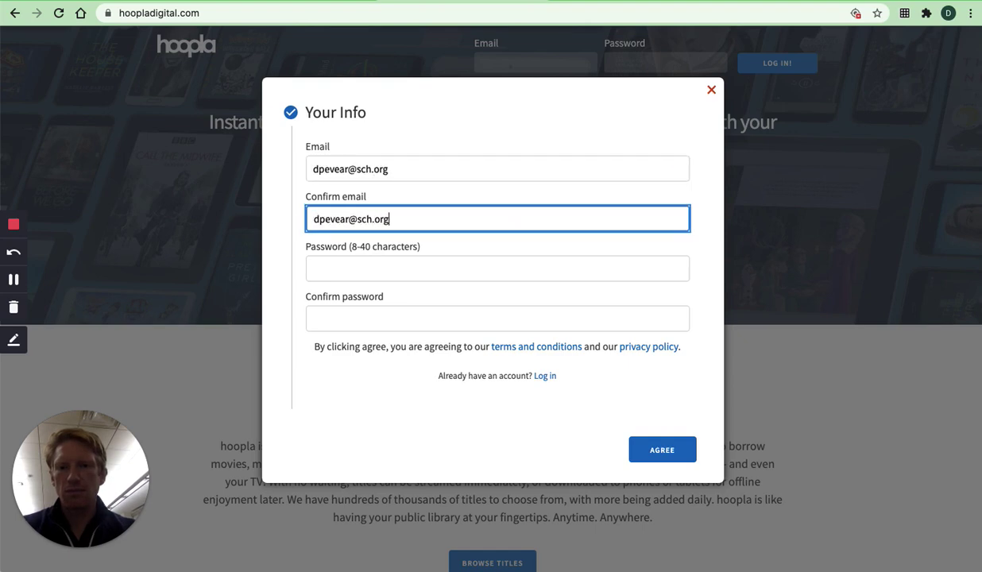
{"action": "key", "text": "Tab"}
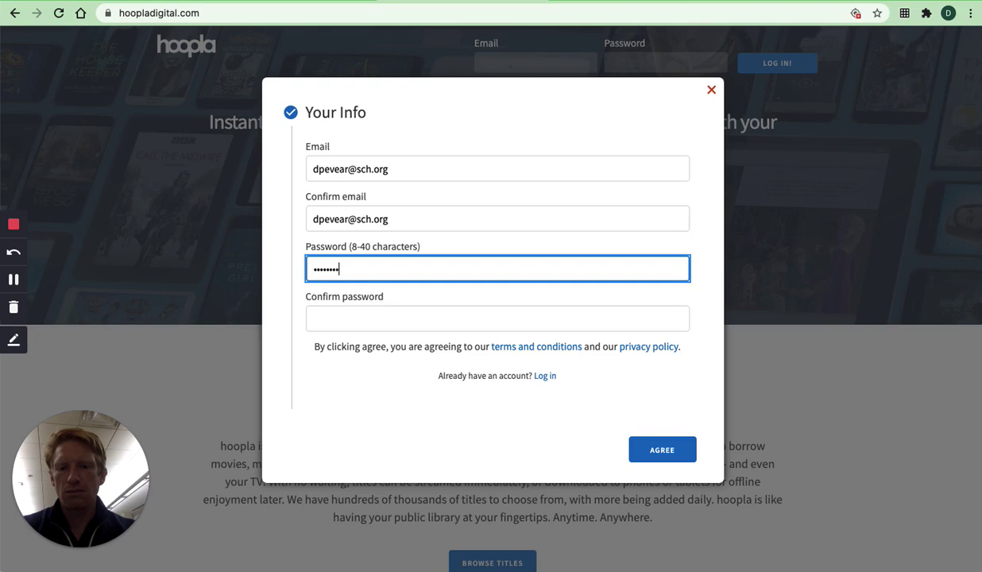
{"action": "type", "text": "•"}
{"action": "key", "text": "Tab"}
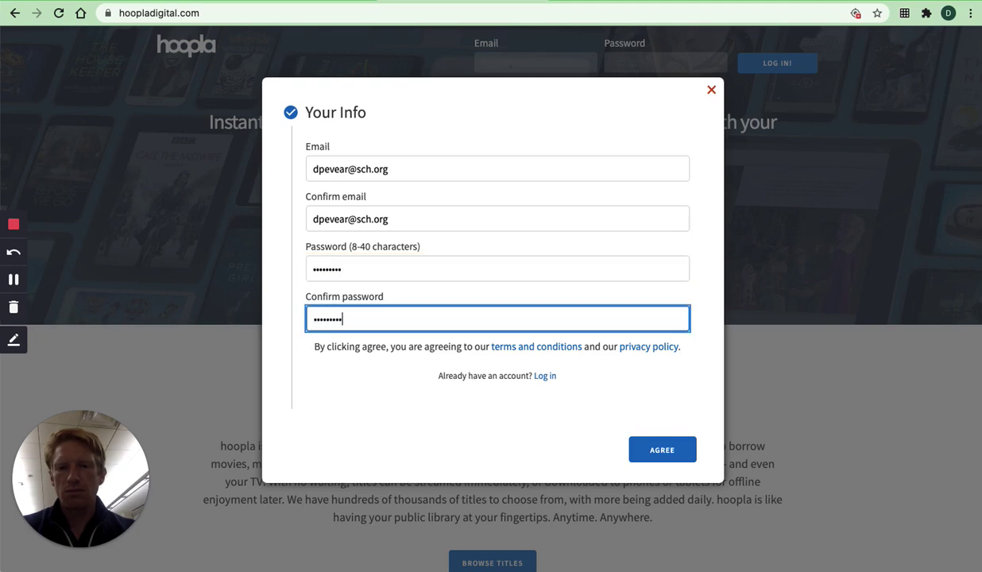
{"action": "key", "text": "Return"}
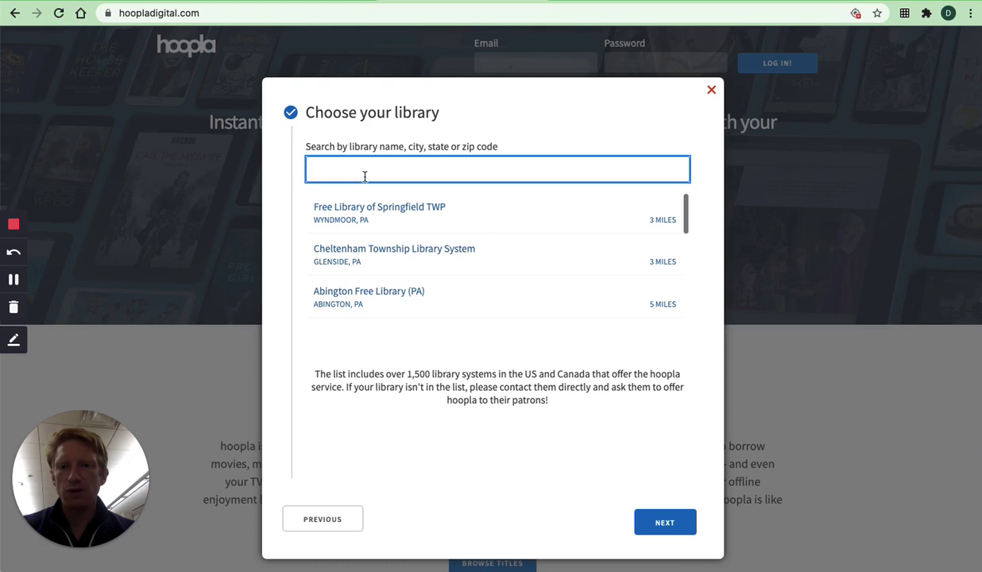
- Search for and choose Free Library of Philadelphia as the library, then continue
{"action": "type", "text": "Free Library of Phi"}
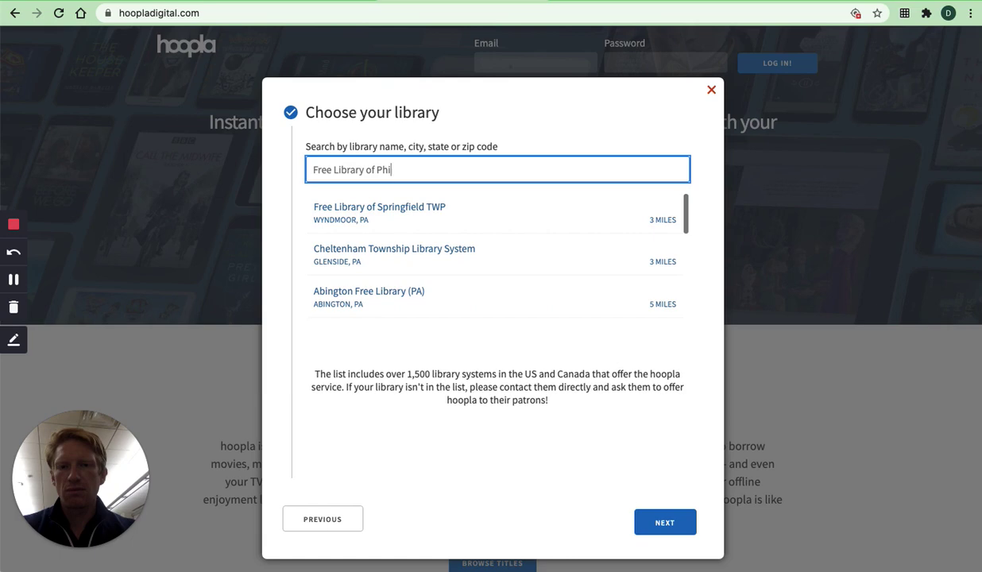
{"action": "type", "text": "ladelphia"}
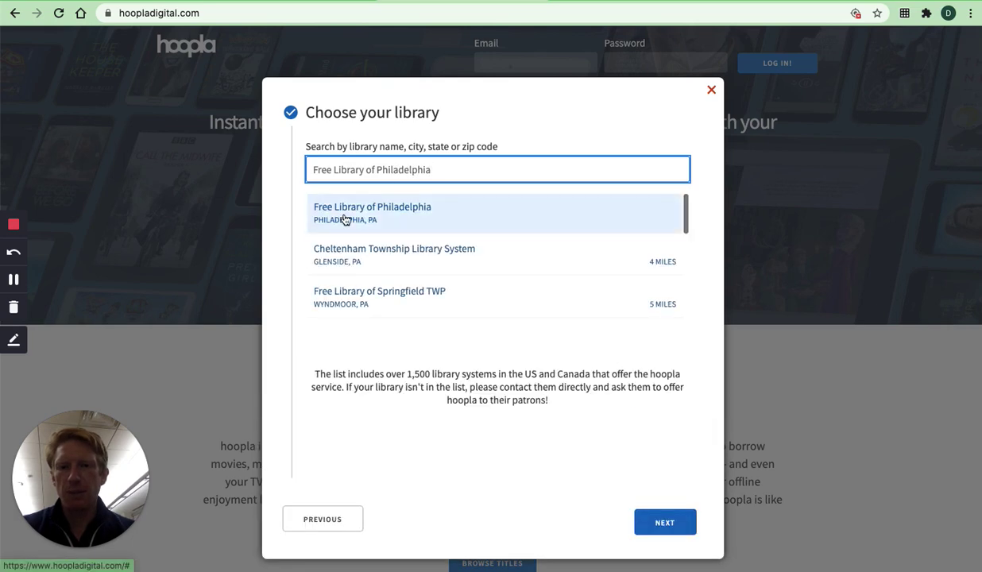
{"action": "left_click", "coordinate": [343, 220]}
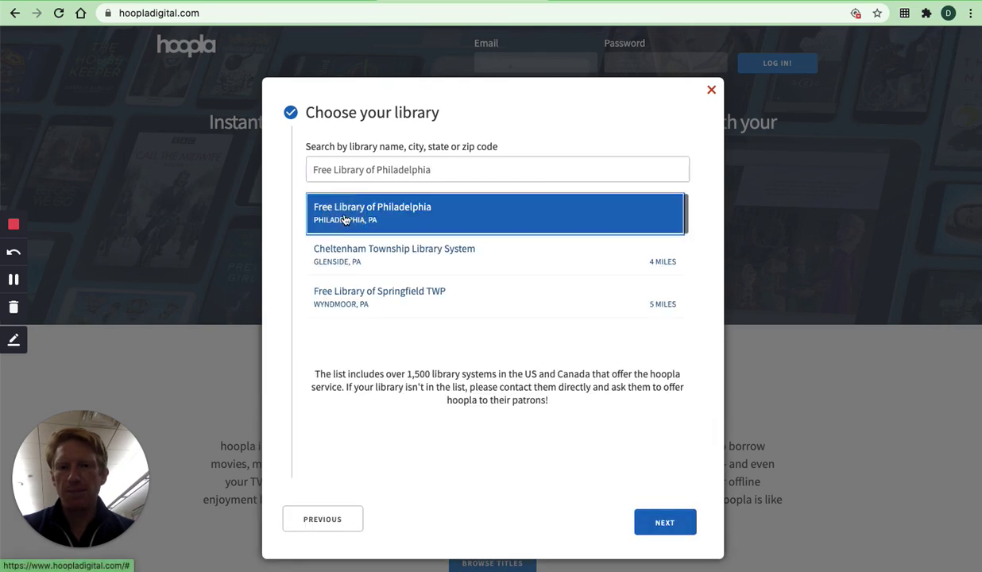
{"action": "left_click", "coordinate": [665, 523]}
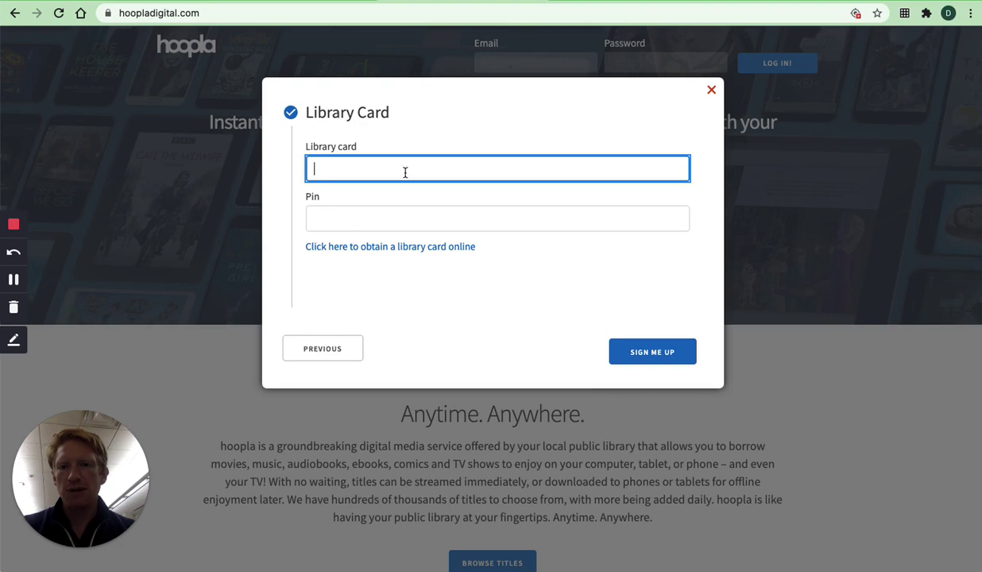
- Enter the library card number and PIN and submit Sign Me Up, retrying after the error
{"action": "key", "text": "super+v"}
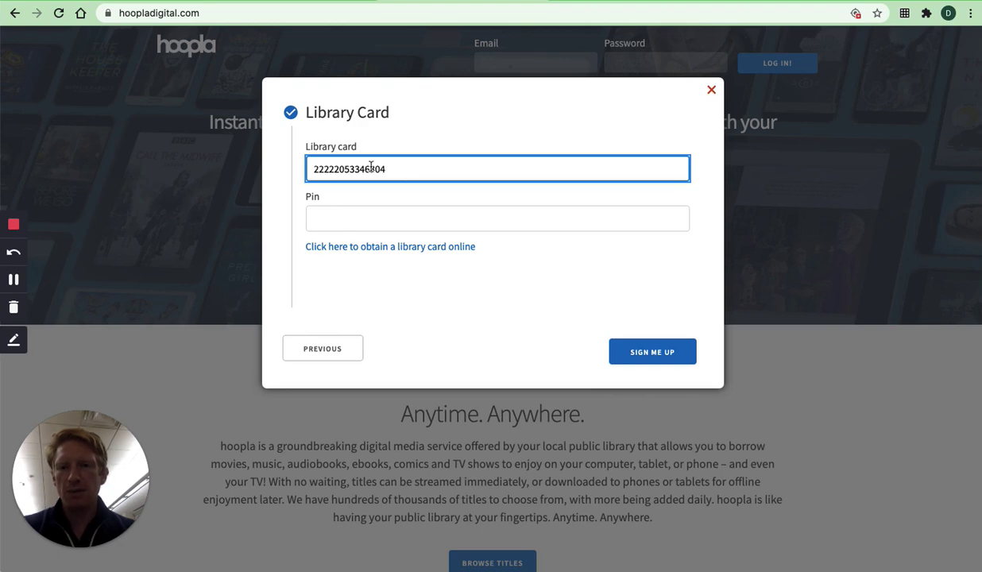
{"action": "left_click", "coordinate": [399, 227]}
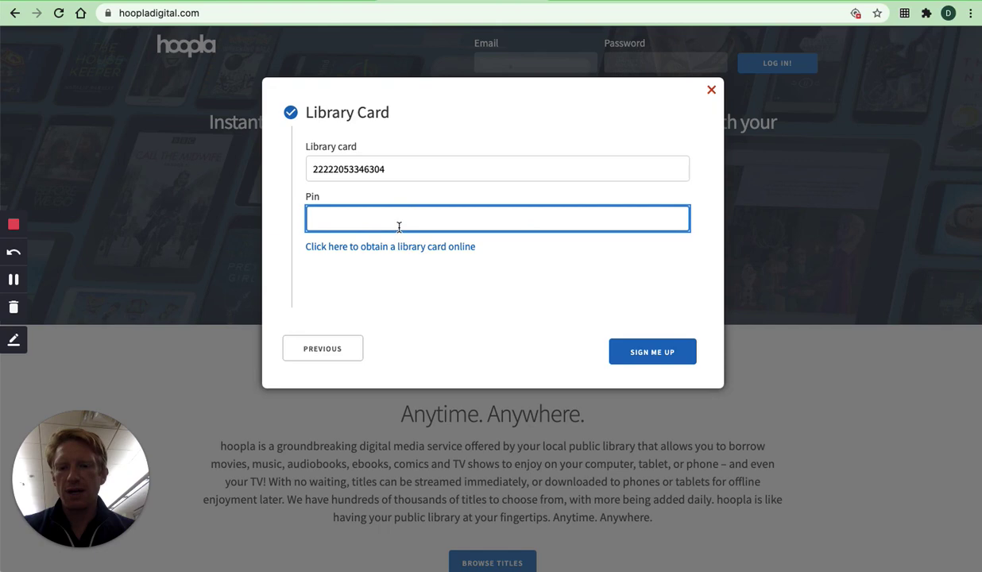
{"action": "type", "text": "••"}
{"action": "left_click", "coordinate": [650, 361]}
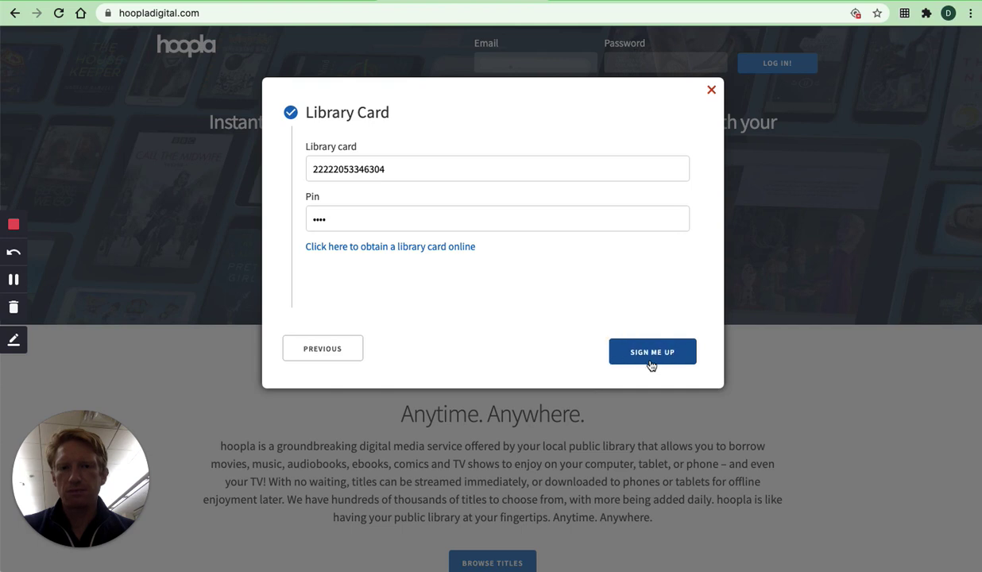
{"action": "left_click", "coordinate": [652, 352]}
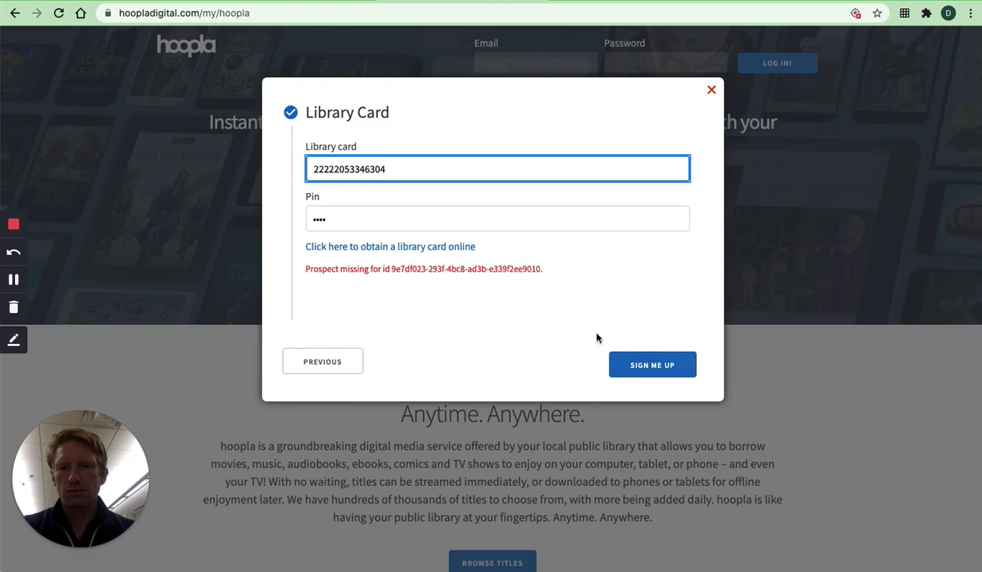
{"action": "left_click", "coordinate": [638, 358]}
{"action": "left_click", "coordinate": [570, 263]}
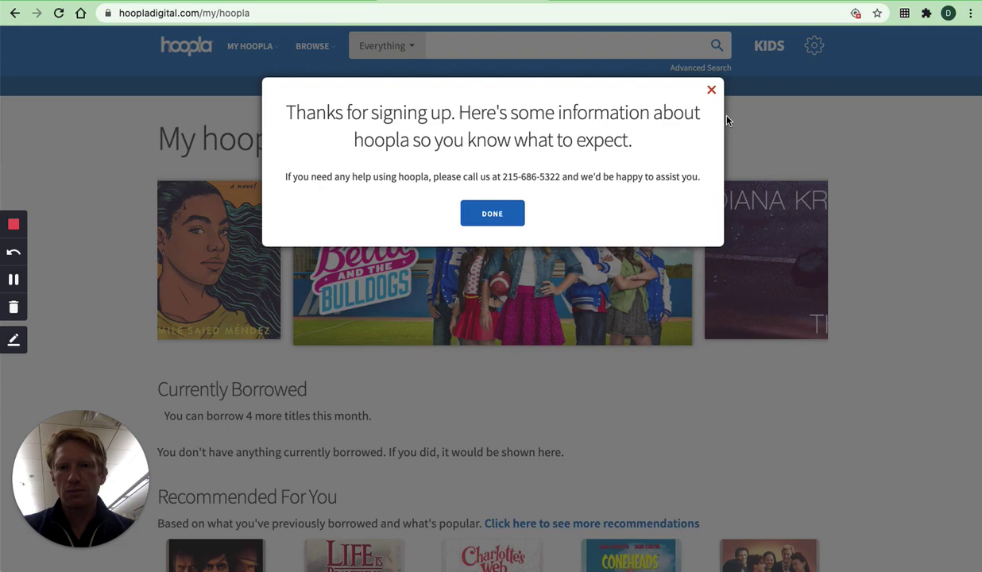
- Close the thanks-for-signing-up welcome message
{"action": "left_click", "coordinate": [711, 90]}
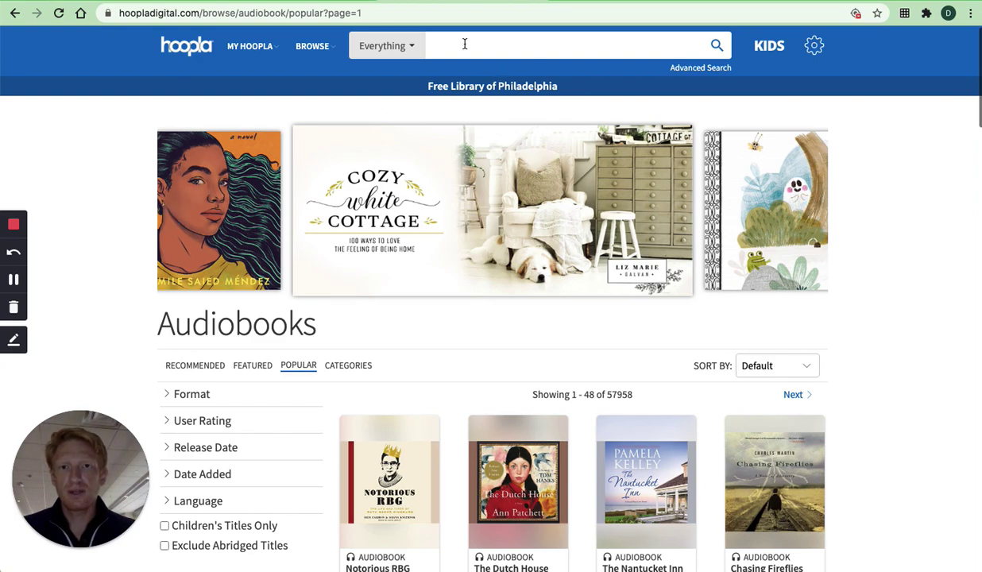
- Search the catalog for Watchmen and open its suggested author page
{"action": "left_click", "coordinate": [464, 45]}
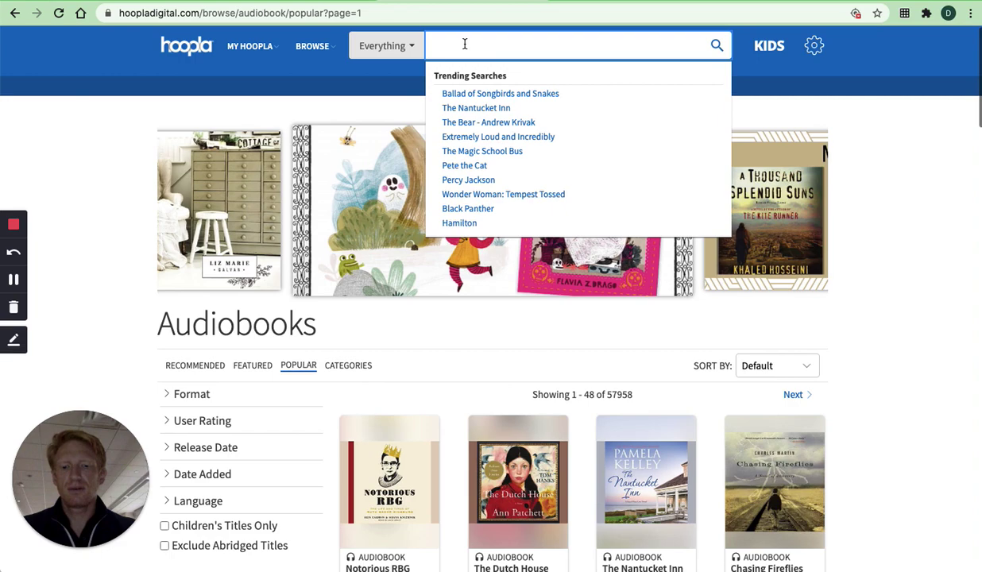
{"action": "type", "text": "Watchme"}
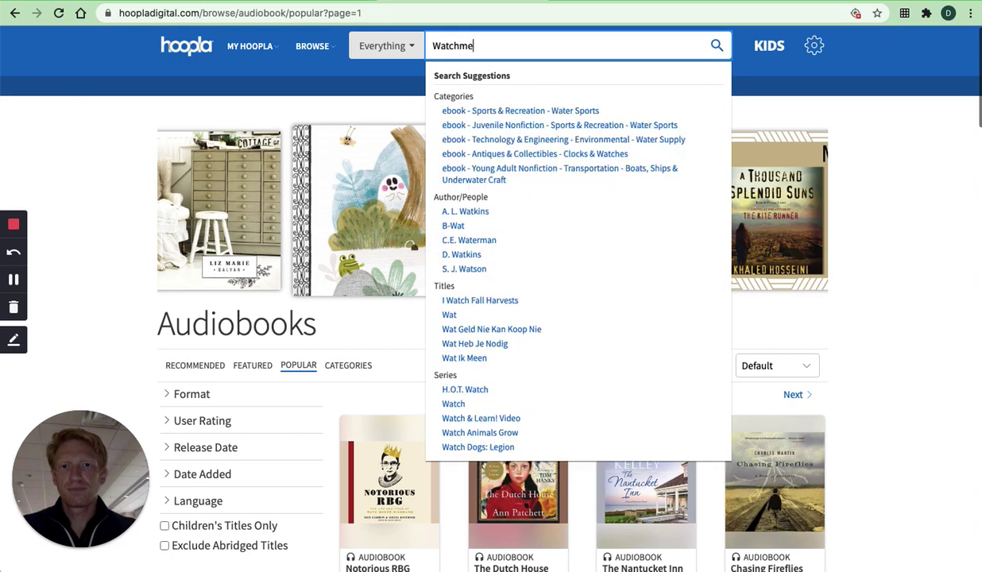
{"action": "type", "text": "n"}
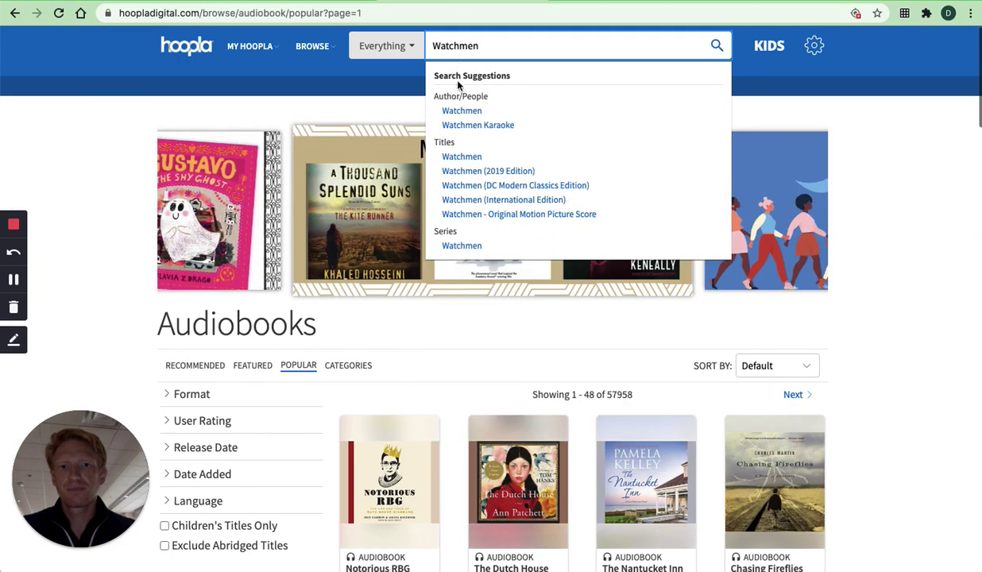
{"action": "left_click", "coordinate": [462, 111]}
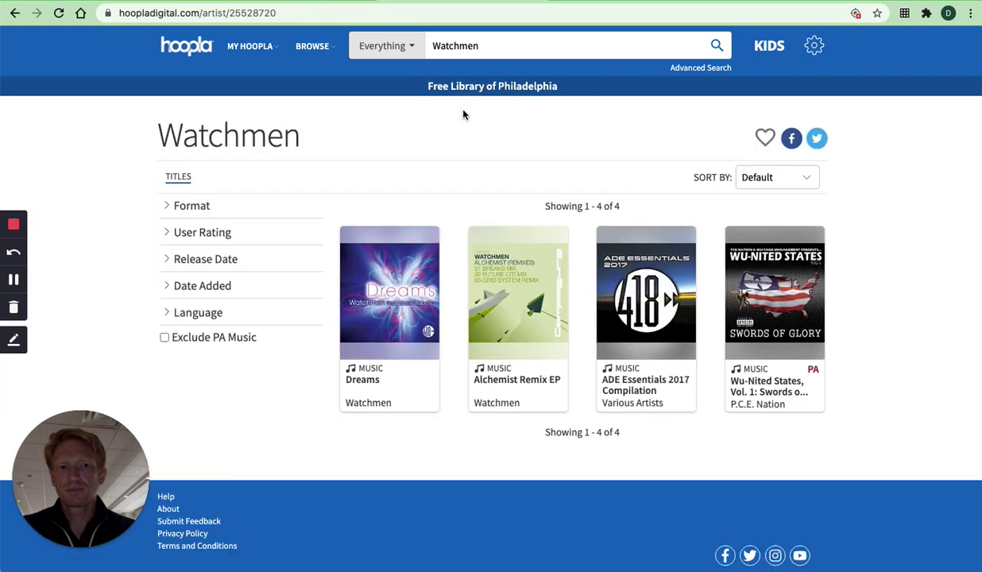
- Search for 'X-Men' instead and scroll through the 101 results
{"action": "left_click", "coordinate": [487, 46]}
{"action": "double_click", "coordinate": [486, 45]}
{"action": "type", "text": "X"}
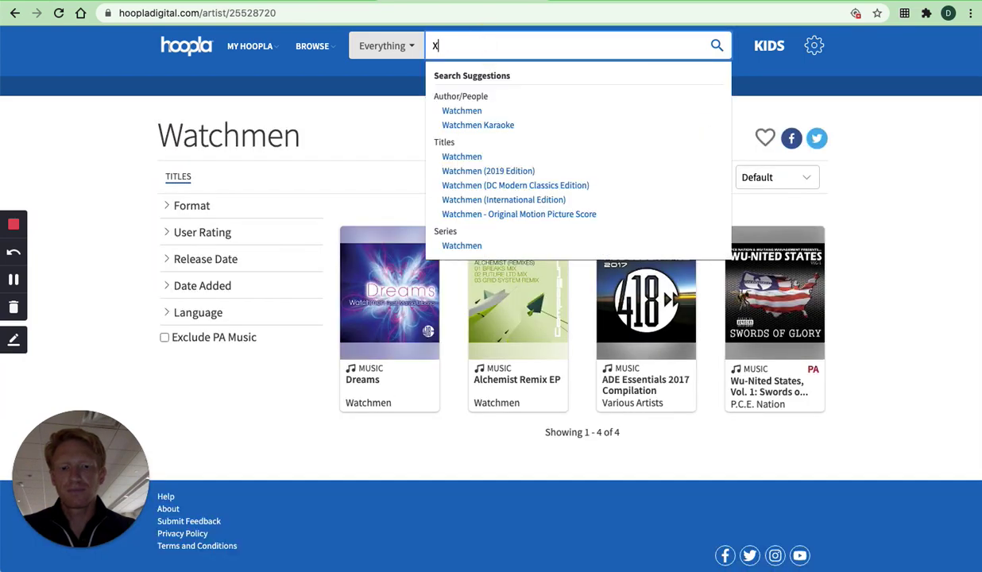
{"action": "type", "text": "-Men"}
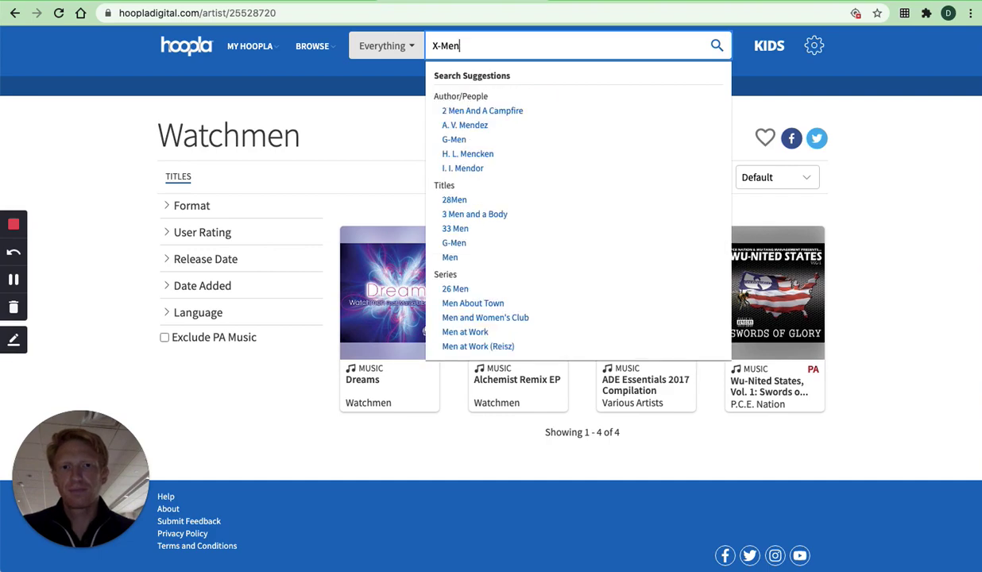
{"action": "key", "text": "Return"}
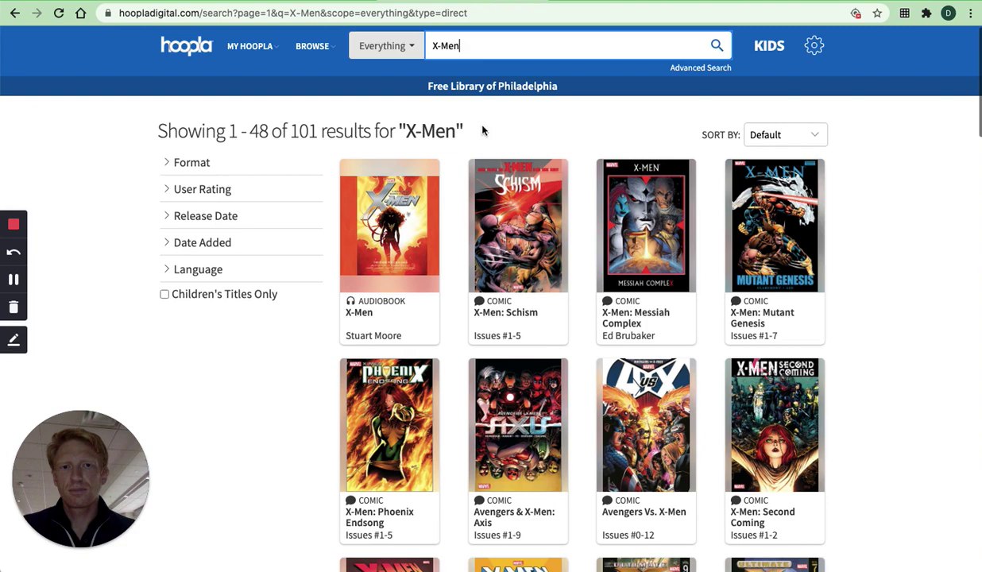
{"action": "scroll", "coordinate": [508, 230], "scroll_direction": "down", "scroll_amount": 3}
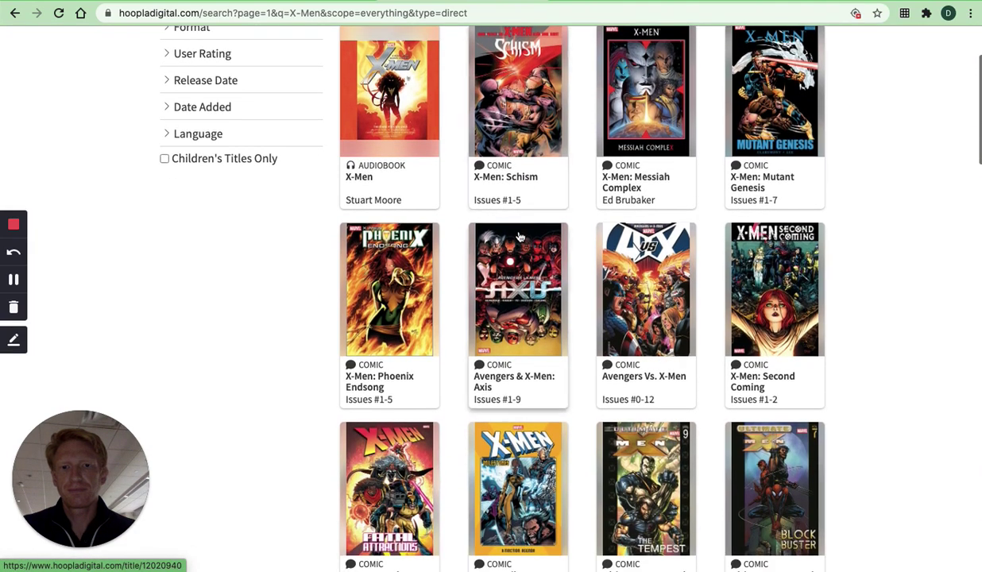
{"action": "scroll", "coordinate": [519, 237], "scroll_direction": "up", "scroll_amount": 3}
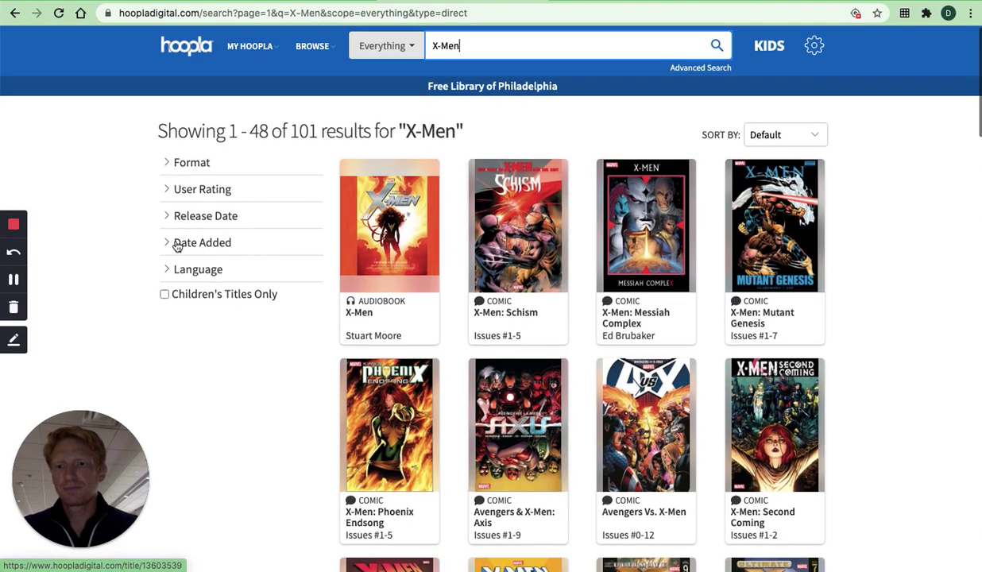